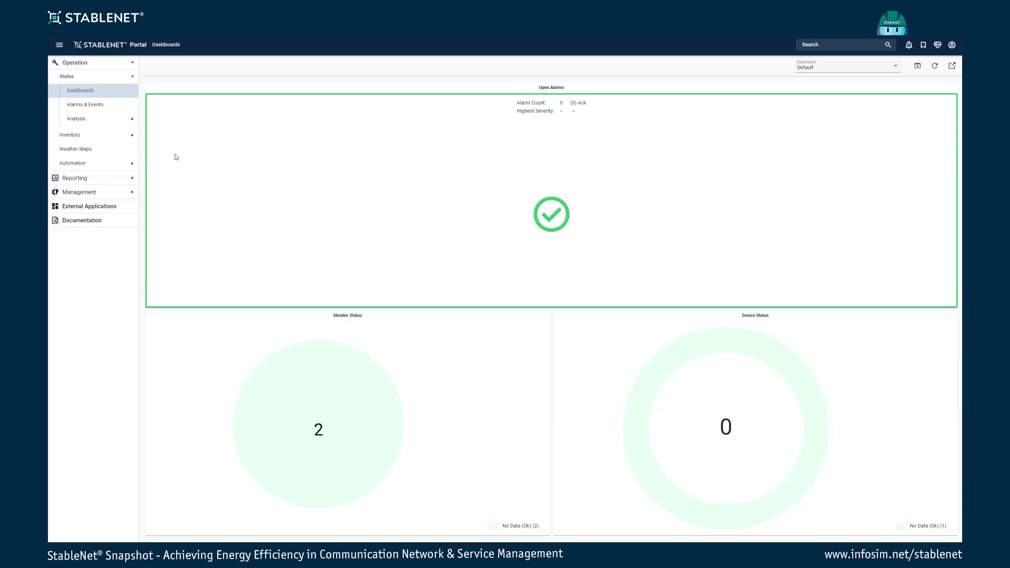
Open the weather maps to view the Measurement Setup map with its power consumption plots
left_click(79, 150)
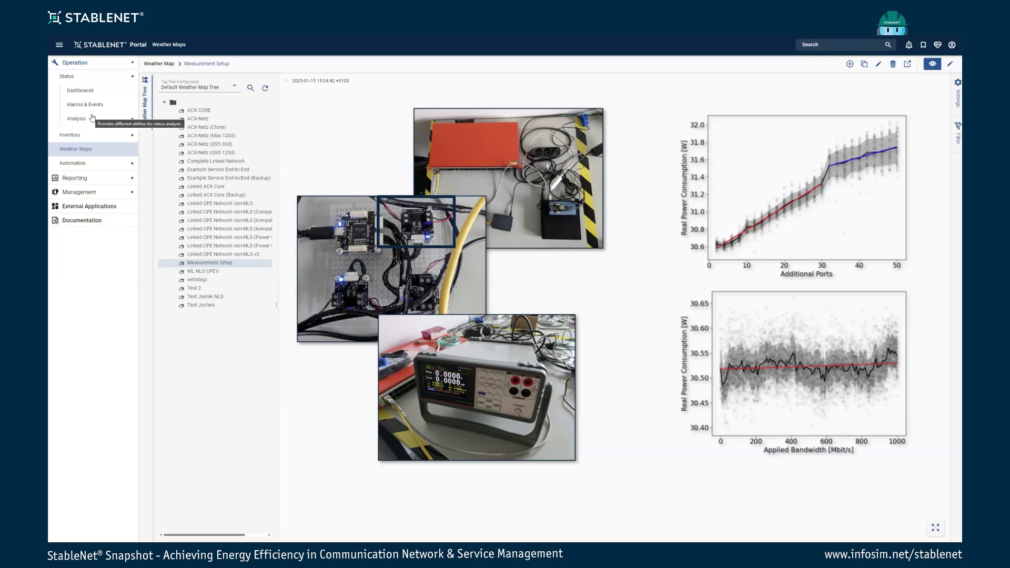
Return to the status dashboards and open the Analyzer
left_click(86, 78)
left_click(85, 79)
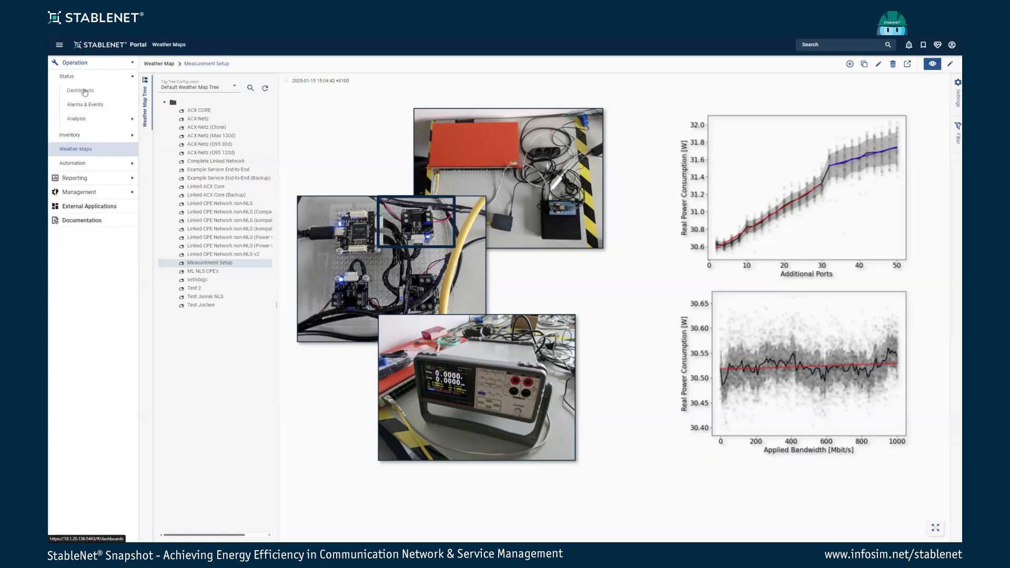
left_click(84, 92)
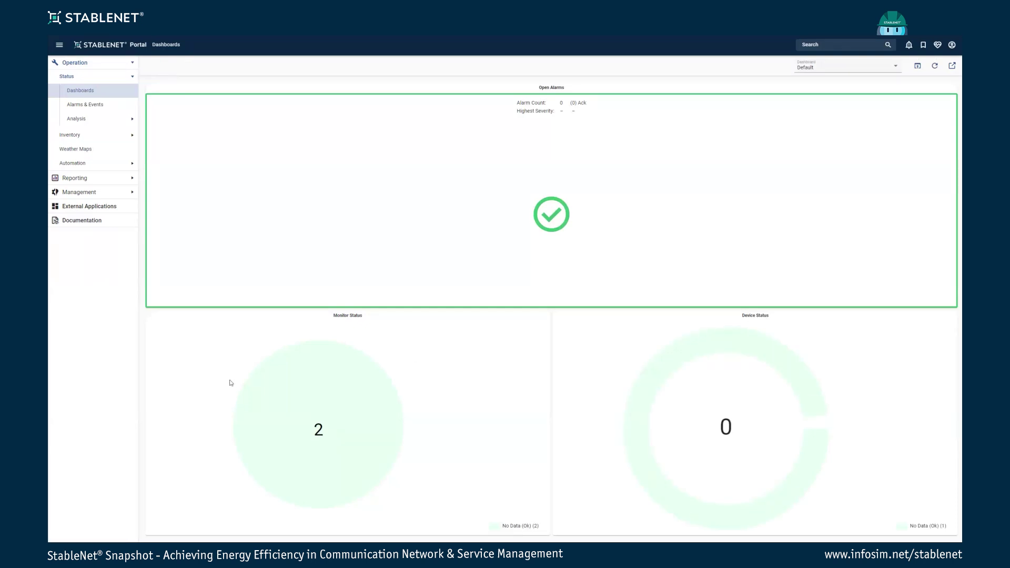
left_click(85, 121)
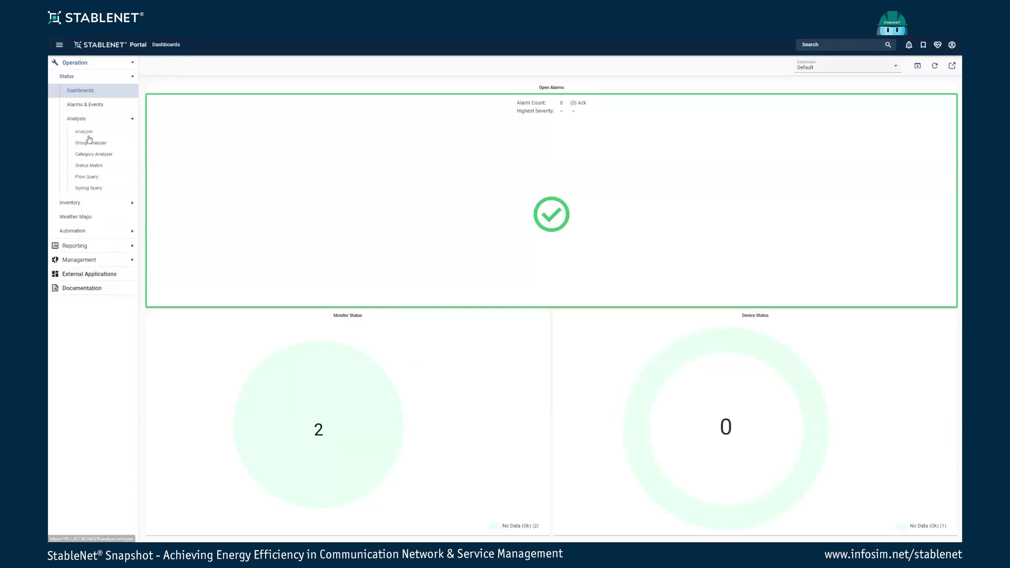
left_click(87, 134)
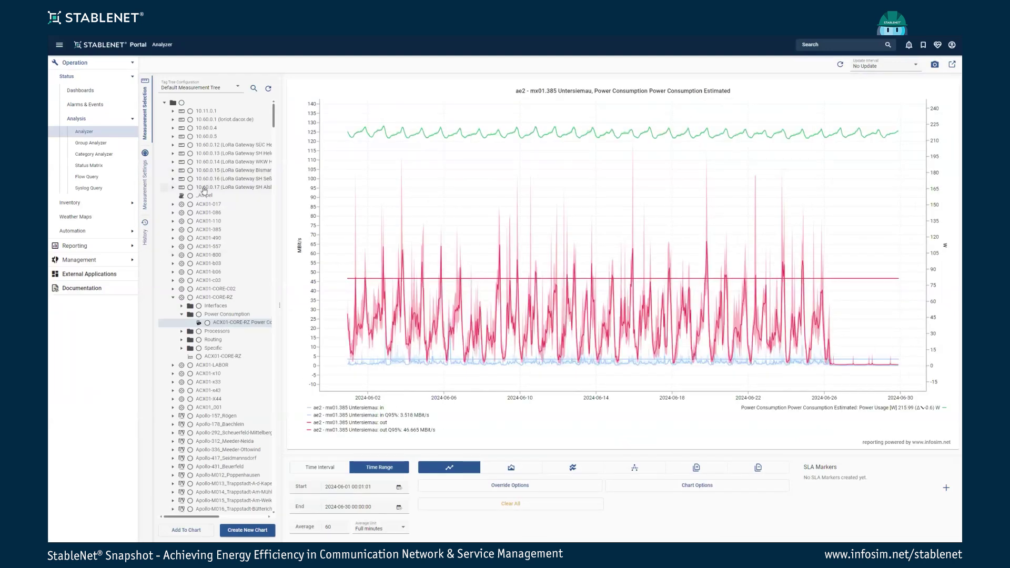
Clear the existing chart and add the ACX01-CORE-RZ ae2 interface measurement to it
mouse_move(536, 282)
left_click(521, 504)
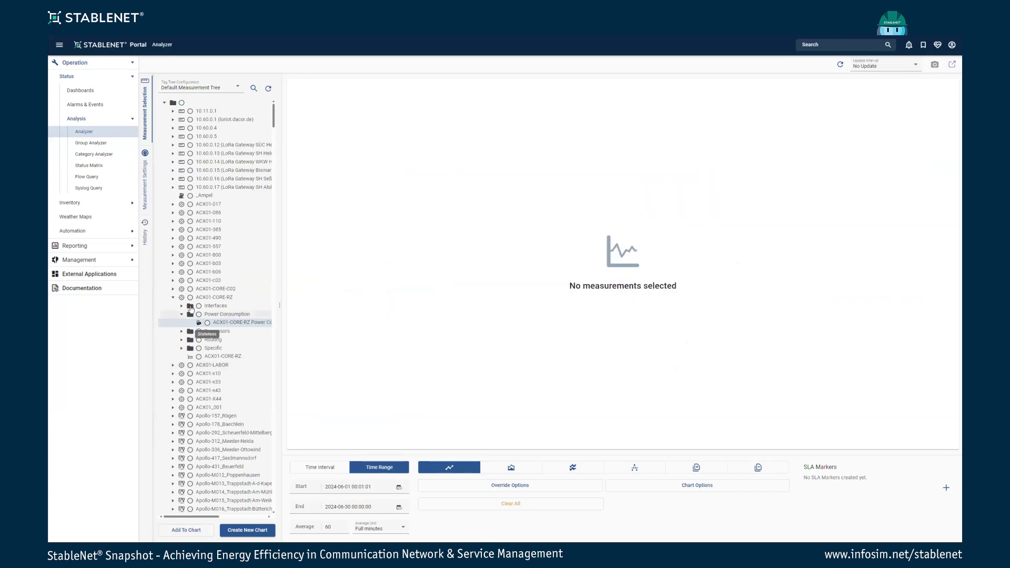
left_click(182, 306)
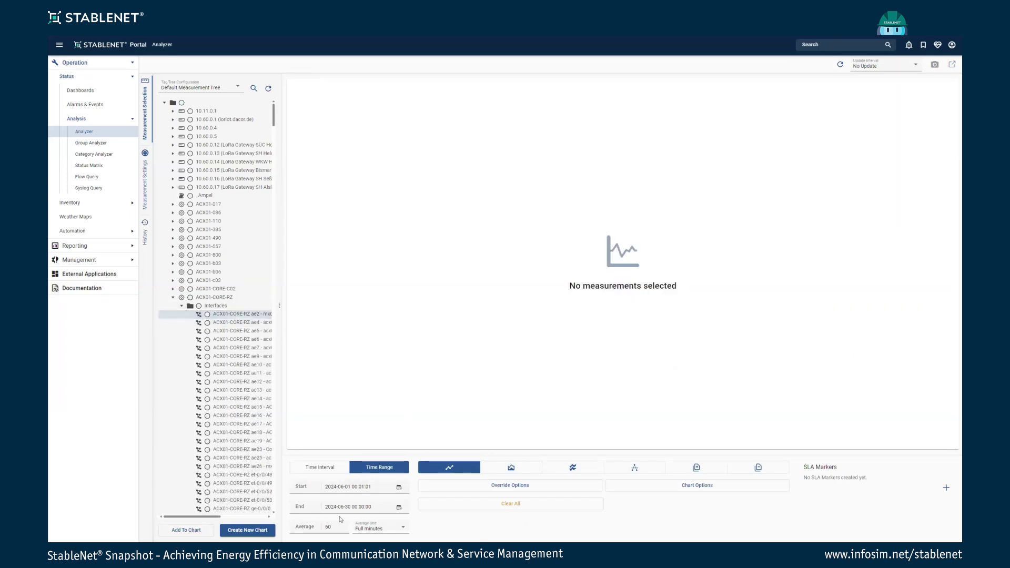
left_click(195, 530)
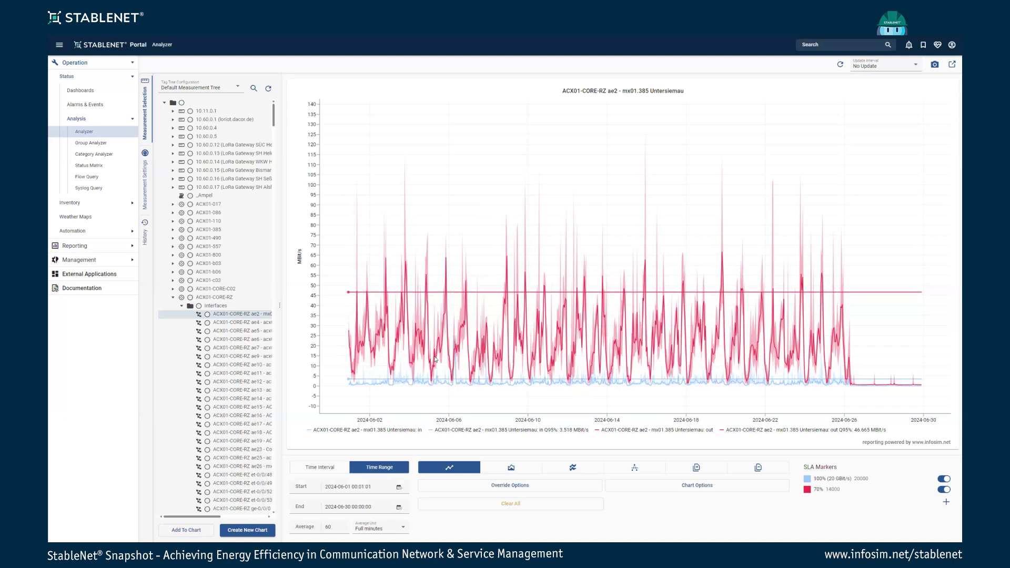
mouse_move(435, 359)
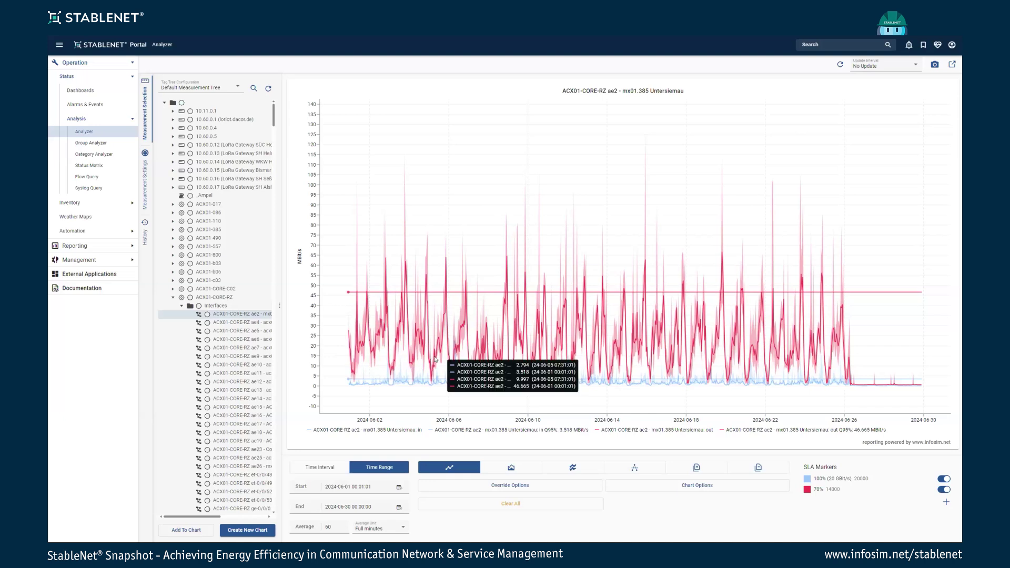
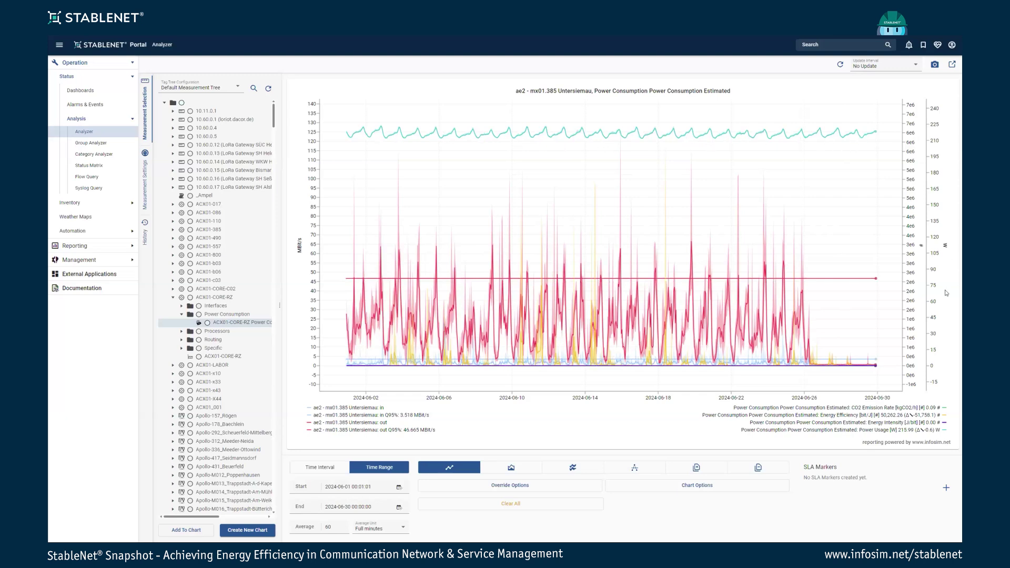
Isolate the Power Usage curve through the chart legend and compare it with the ae2 traffic and Energy Efficiency curves
left_click(881, 430)
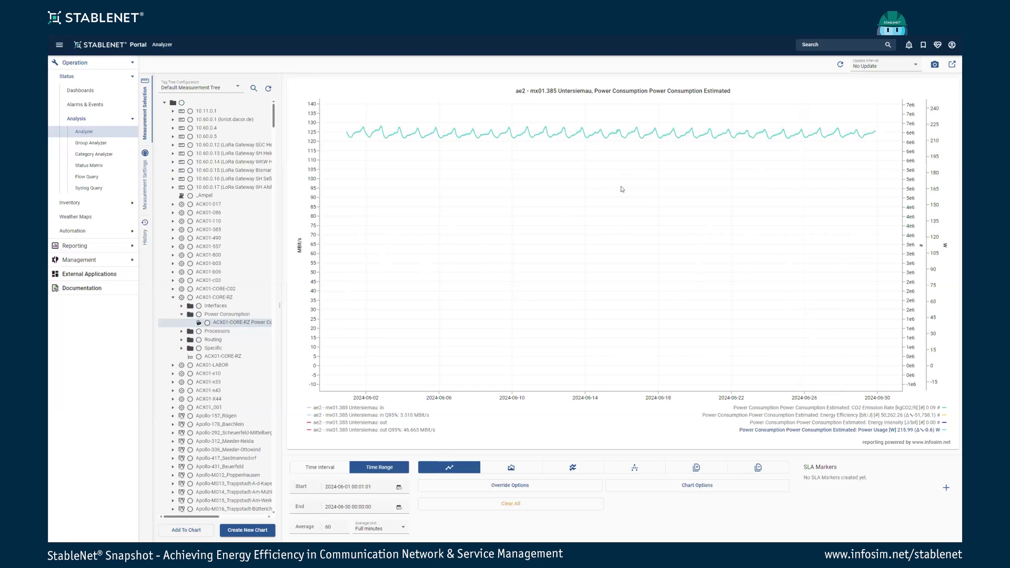
left_click(345, 416)
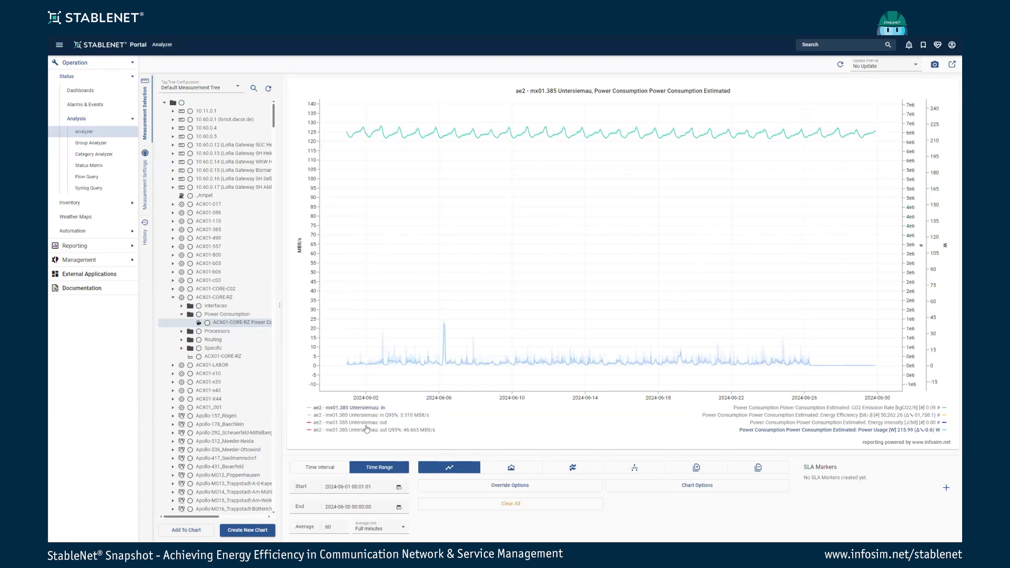
left_click(345, 429)
left_click(369, 415)
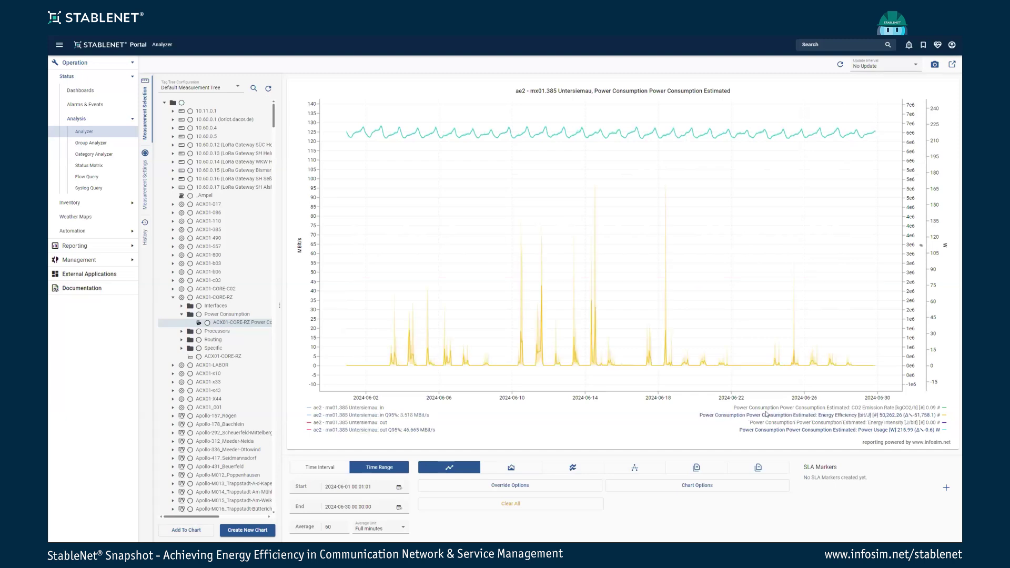
mouse_move(780, 419)
Limit the ACX01-CORE-RZ power consumption measurement to Power Usage and remove the ae2 interface measurement from the chart
left_click(148, 179)
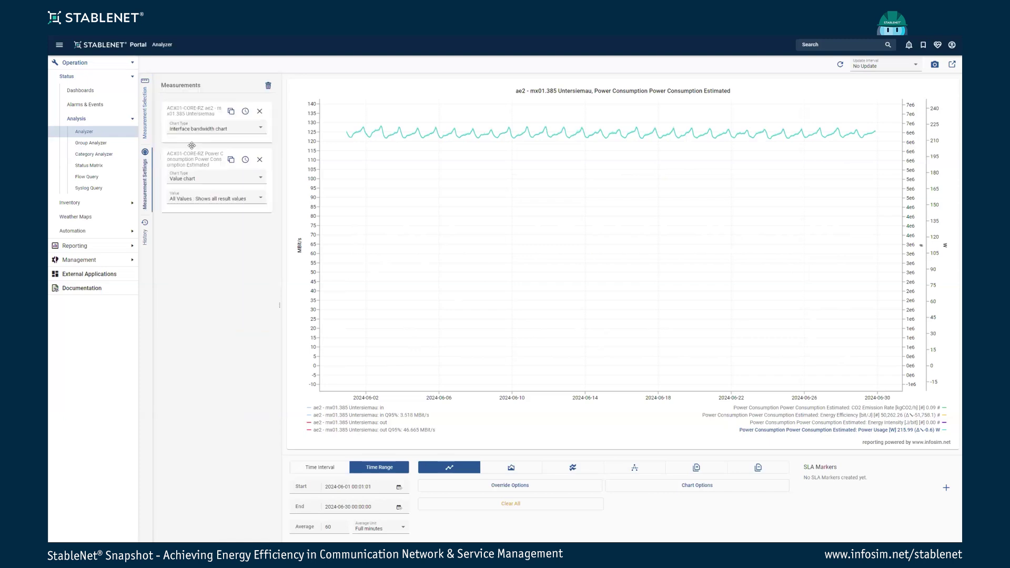
left_click(239, 130)
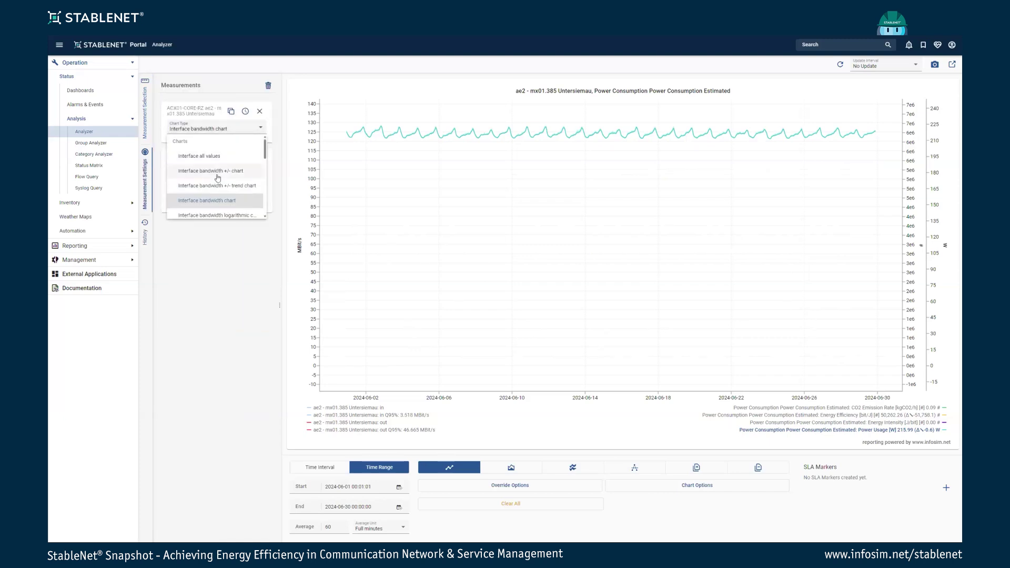
left_click(226, 200)
left_click(227, 198)
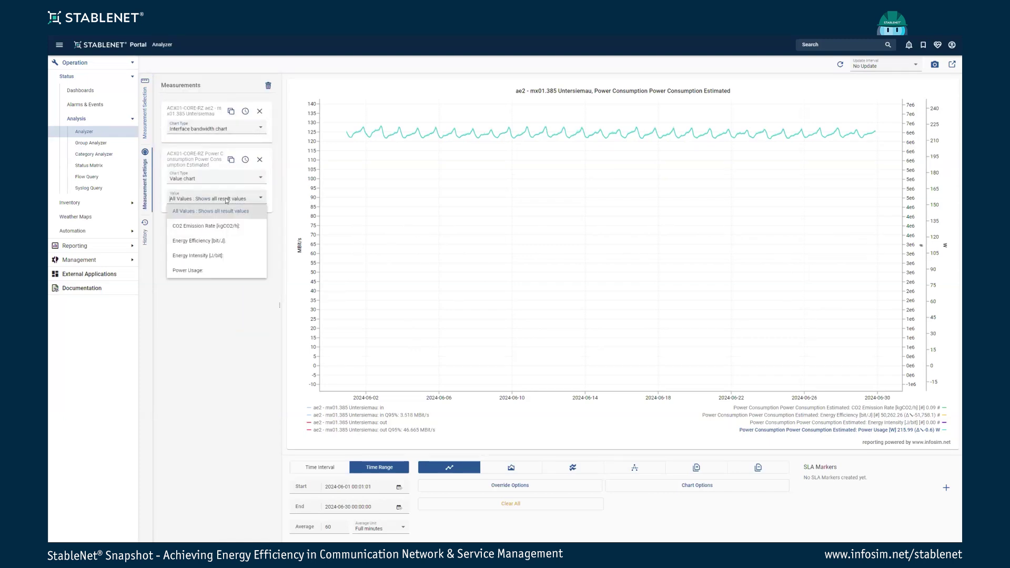
left_click(211, 270)
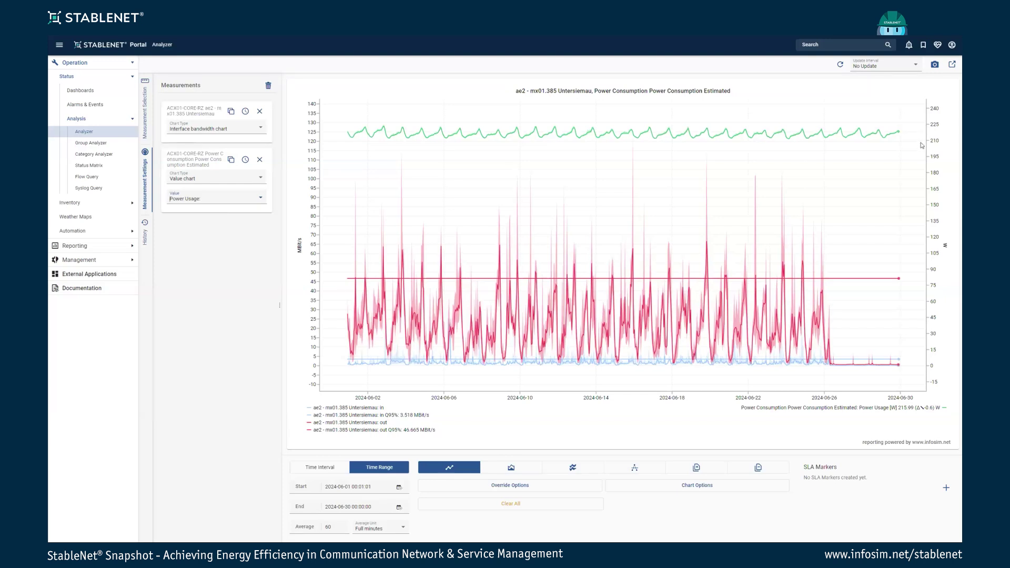
mouse_move(911, 138)
left_click(263, 113)
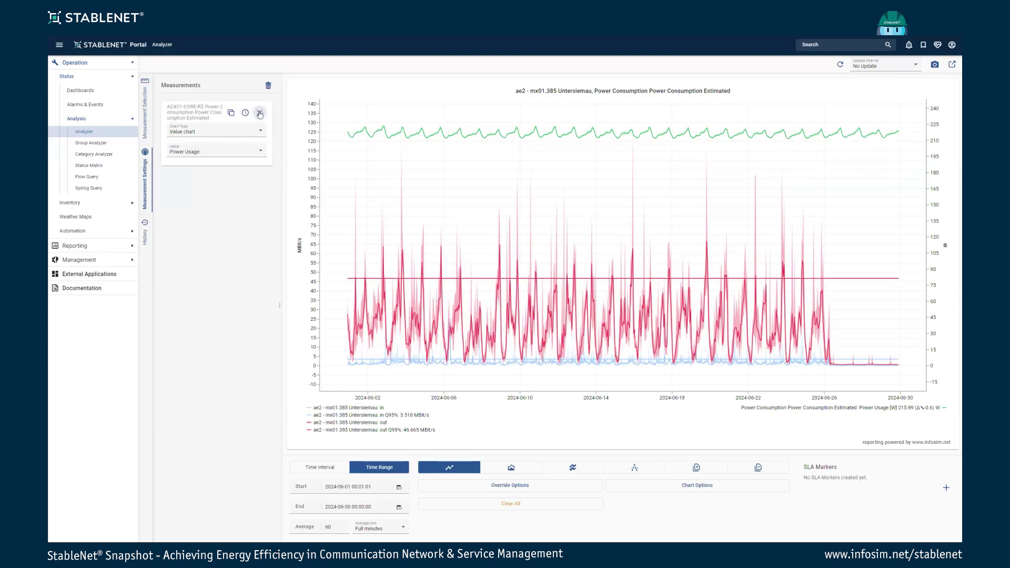
Find device CPE01-00332 in the measurement tree and add its estimated power consumption measurement to the chart
left_click(149, 127)
scroll(196, 435, "down", 2)
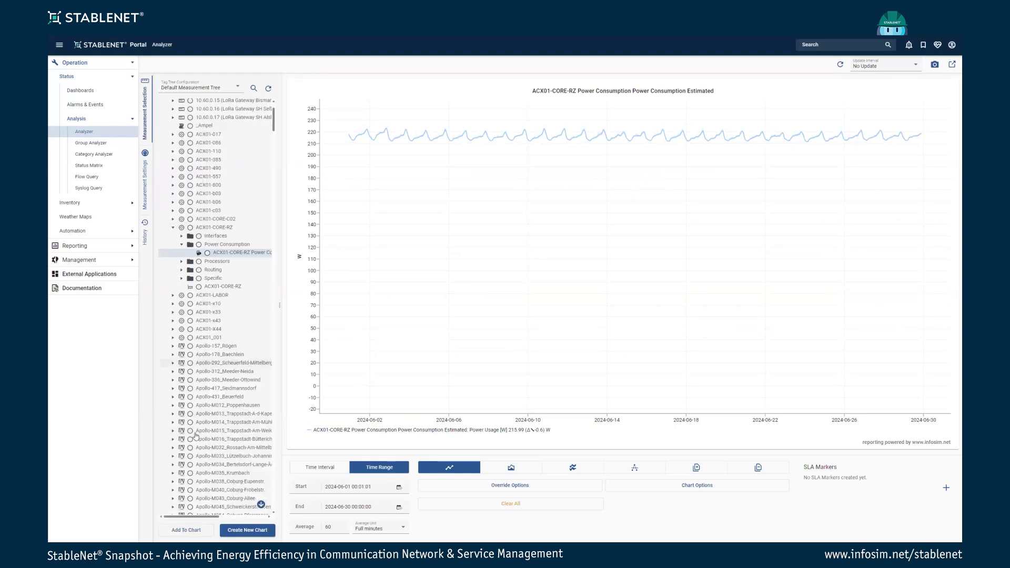
scroll(179, 330, "down", 14)
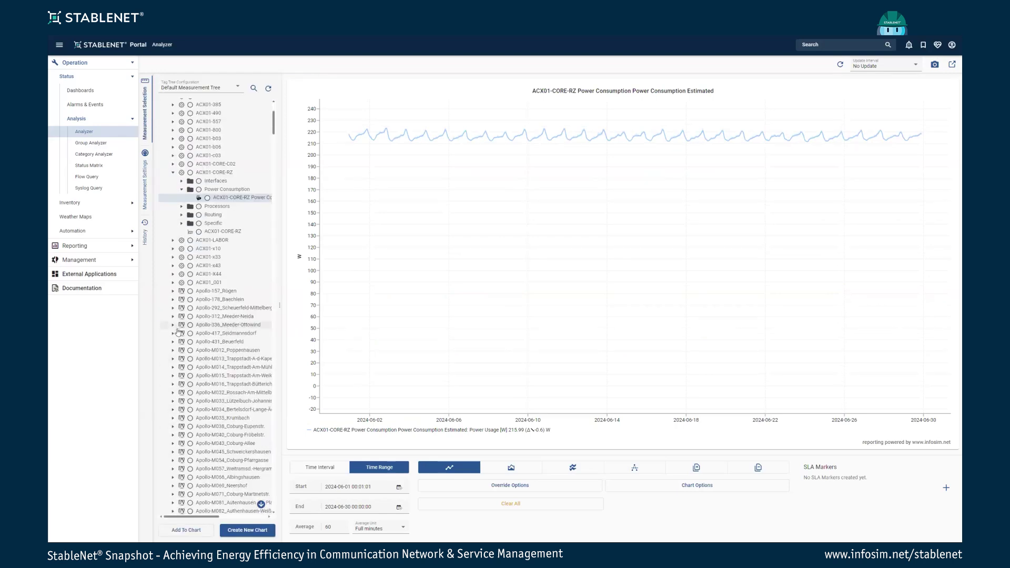
scroll(178, 331, "down", 5)
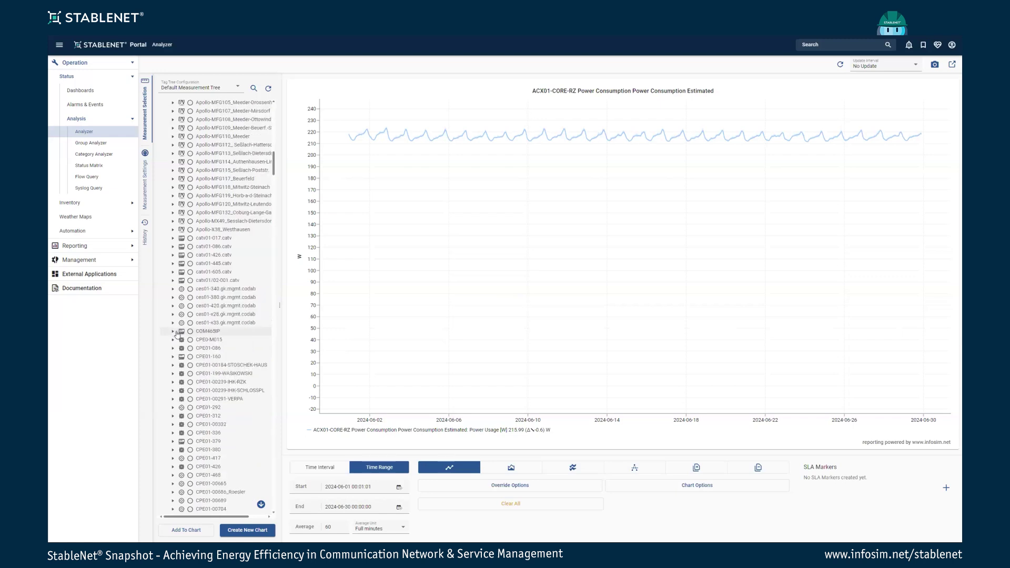
scroll(204, 427, "down", 1)
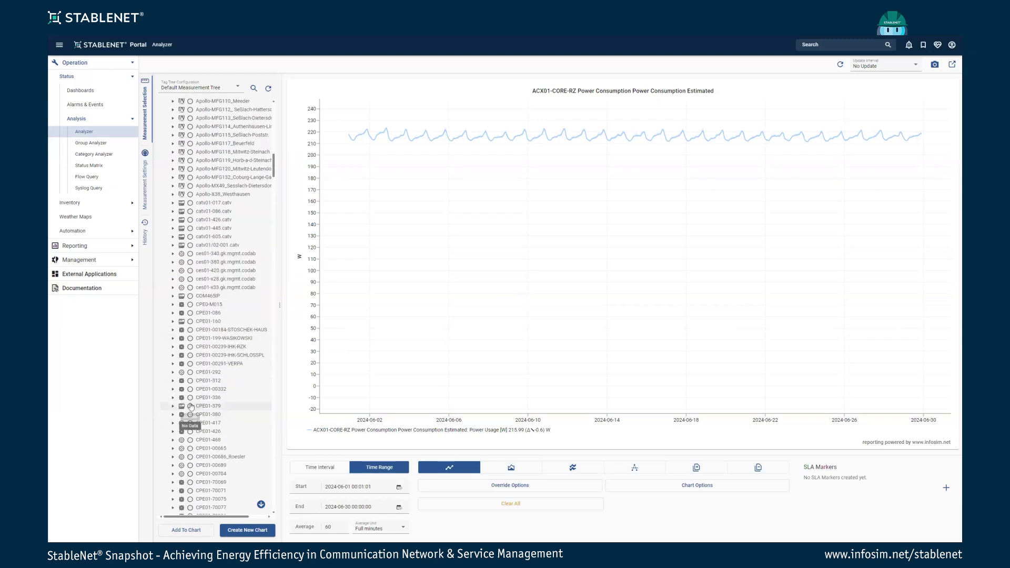
left_click(193, 390)
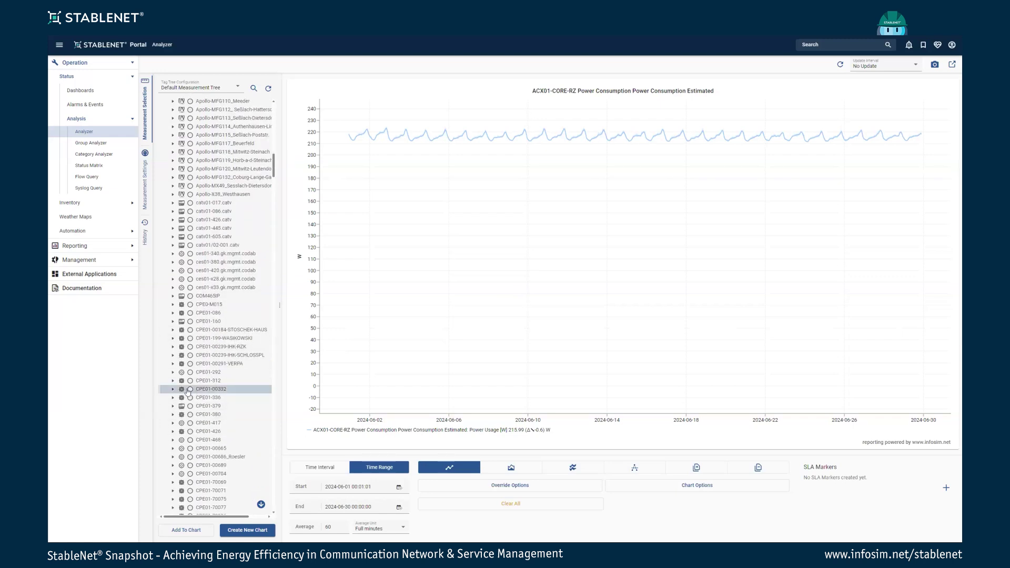
left_click(173, 389)
left_click(182, 406)
left_click(211, 415)
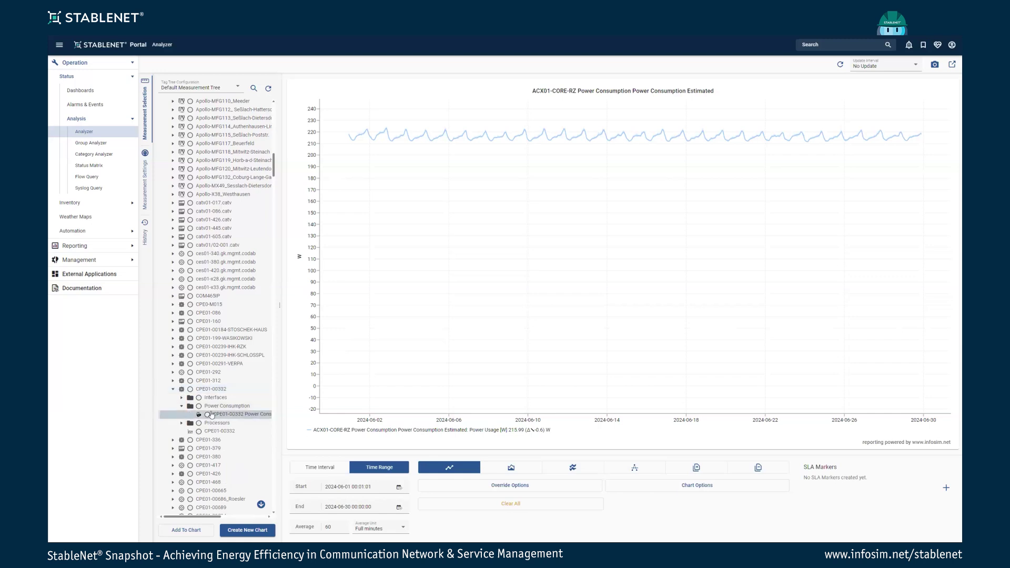
left_click(174, 530)
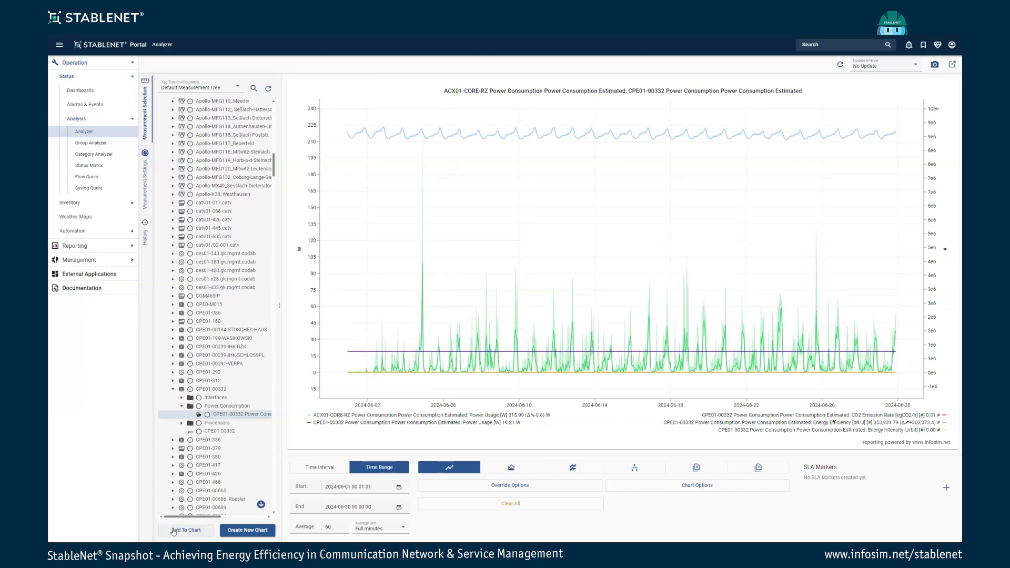
Set the displayed value of the CPE01-00332 power consumption measurement to Power Usage
left_click(145, 168)
left_click(228, 220)
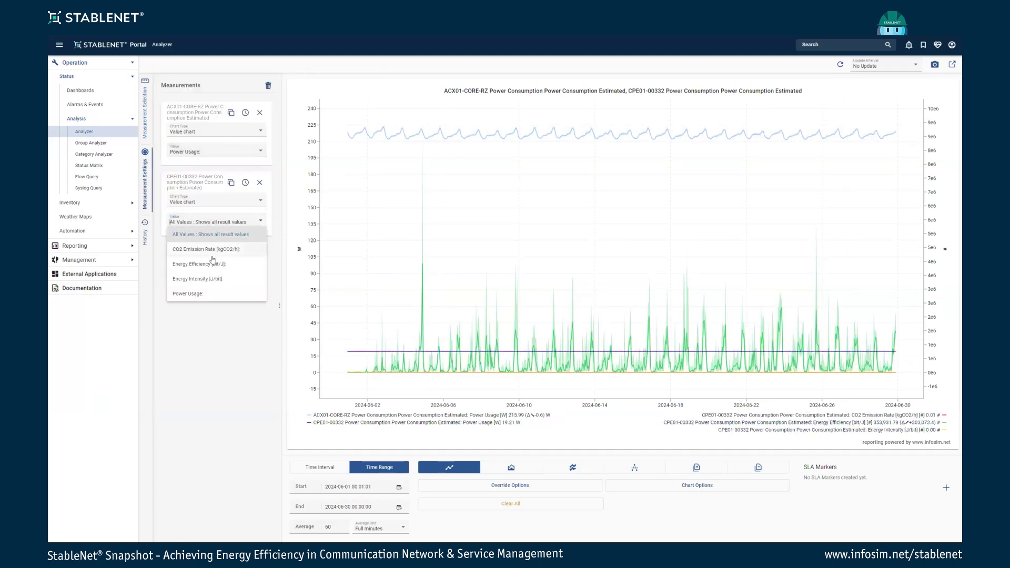
left_click(195, 297)
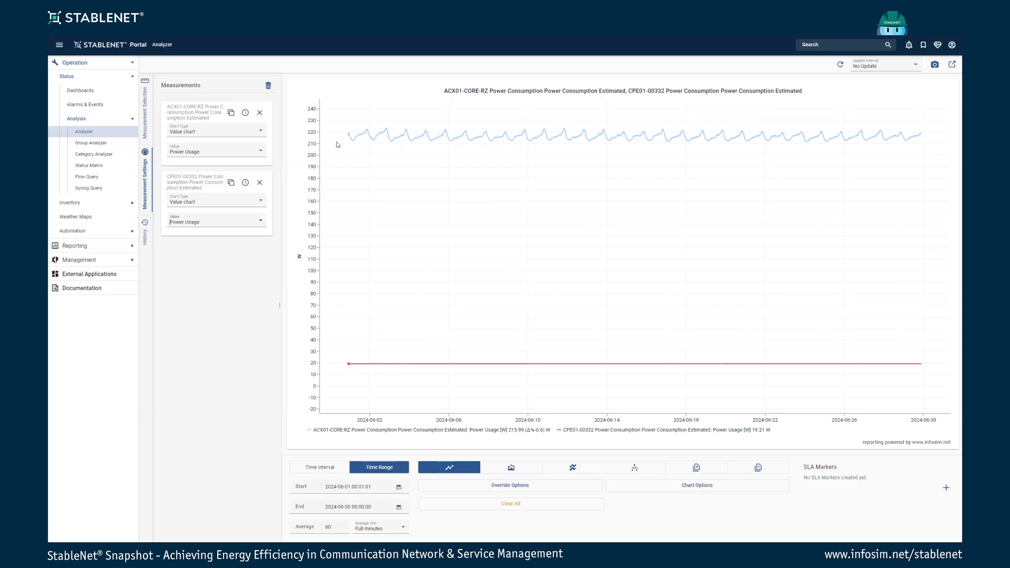
Compare the power usage of ACX01-CORE-RZ and CPE01-00332 at several points along the chart
mouse_move(460, 143)
mouse_move(901, 373)
mouse_move(656, 378)
mouse_move(385, 372)
mouse_move(557, 329)
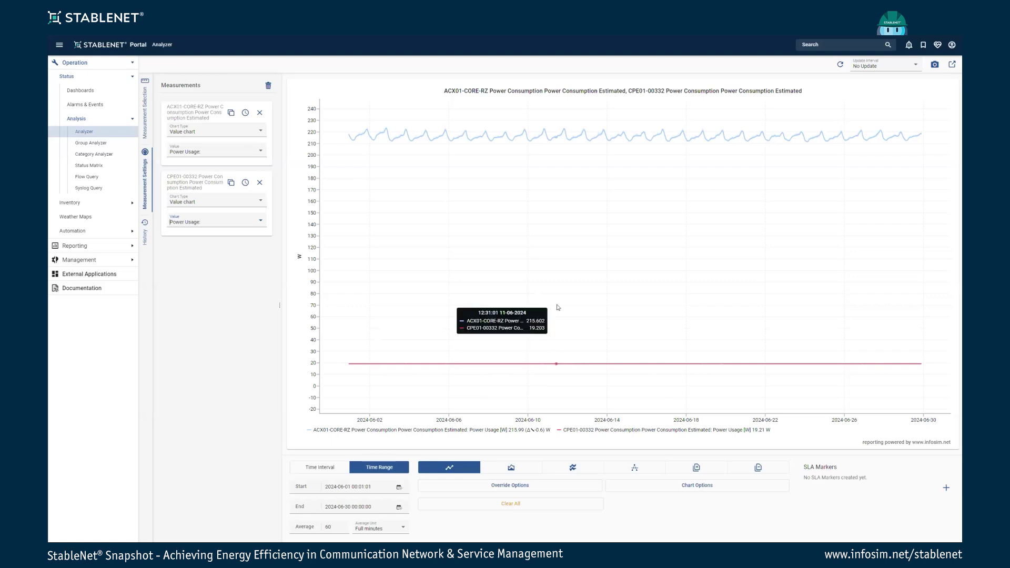
mouse_move(553, 304)
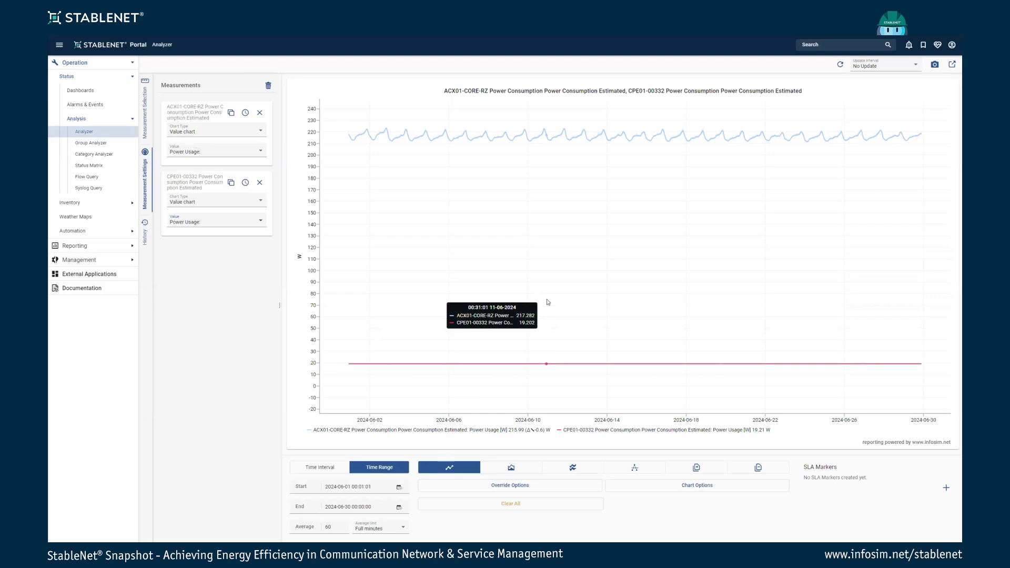
mouse_move(313, 286)
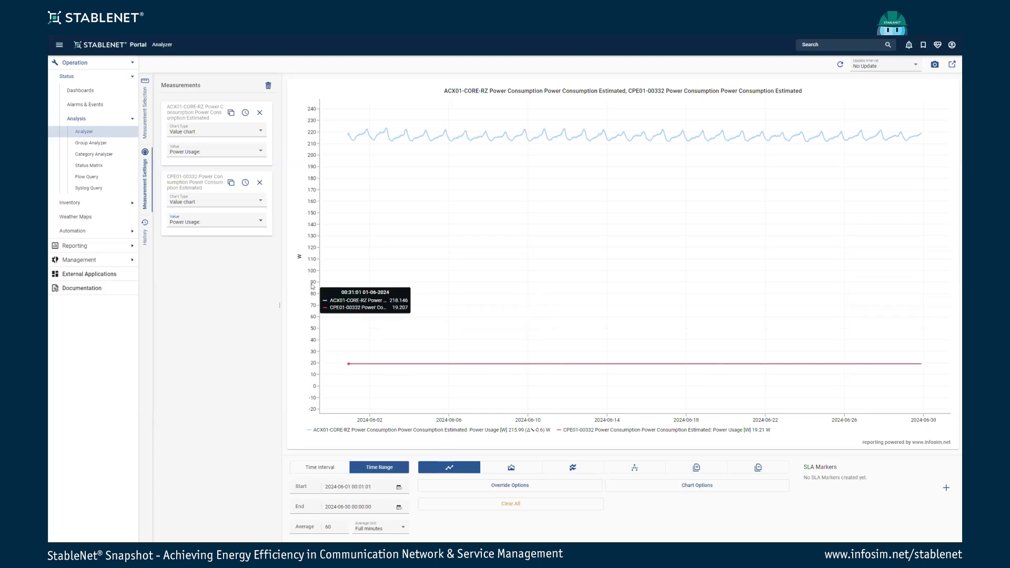
Set the displayed value of both power consumption measurements to Energy Efficiency [bit/J]
left_click(260, 152)
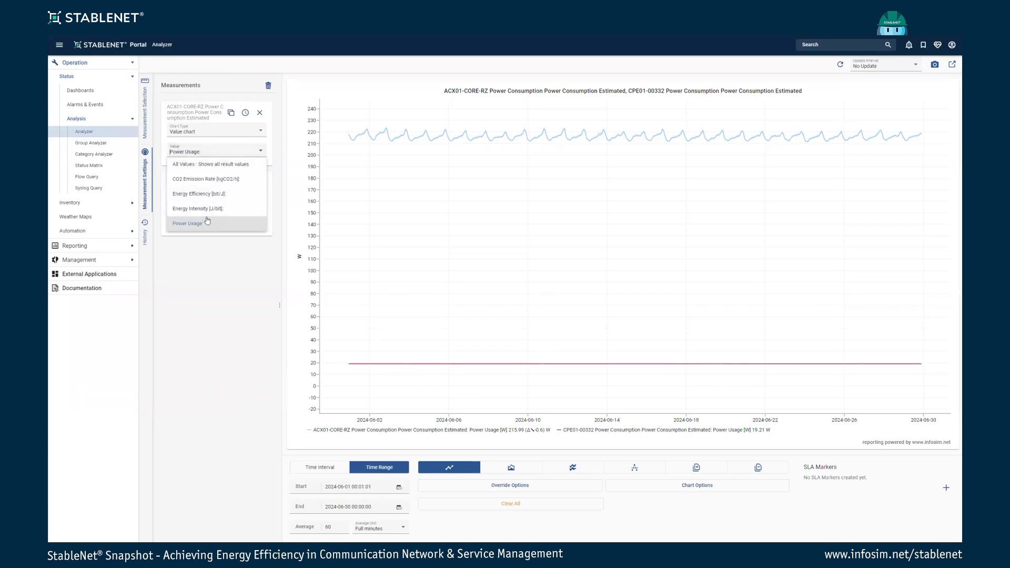
left_click(209, 194)
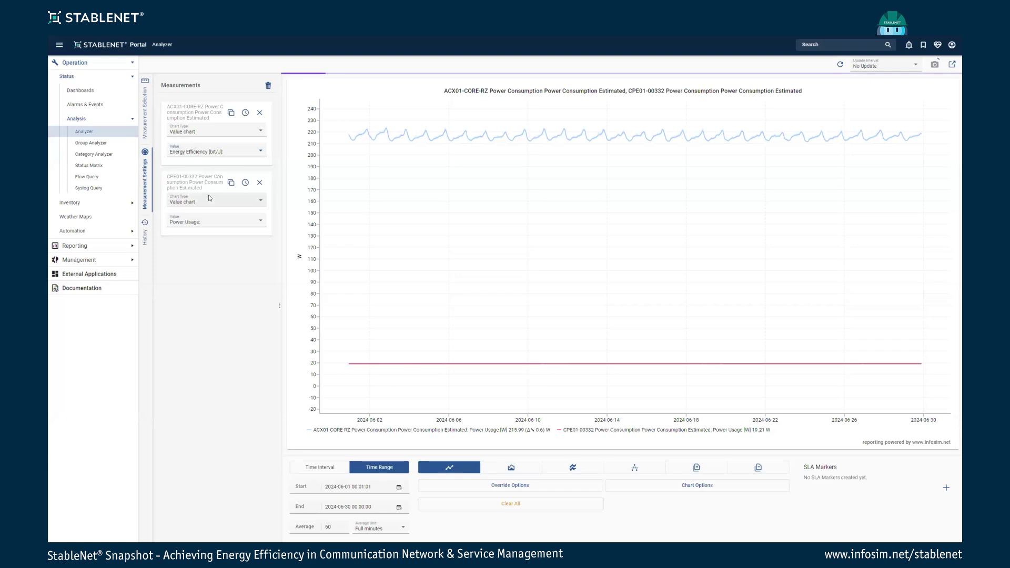
left_click(202, 223)
left_click(217, 263)
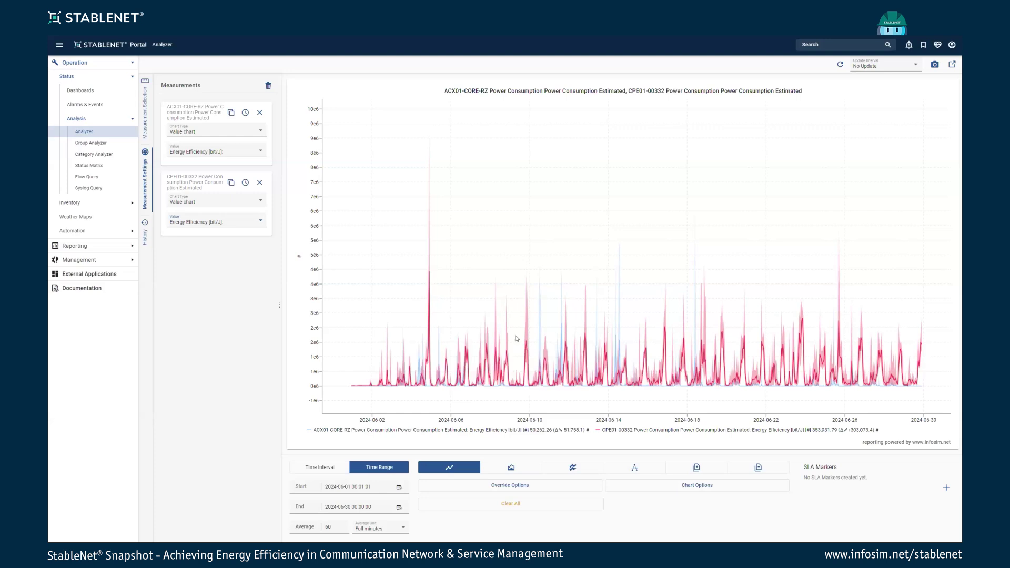
Set the displayed value of both the CPE01-00332 and ACX01-CORE-RZ power consumption measurements to CO2 Emission Rate [kgCO2/h]
left_click(232, 226)
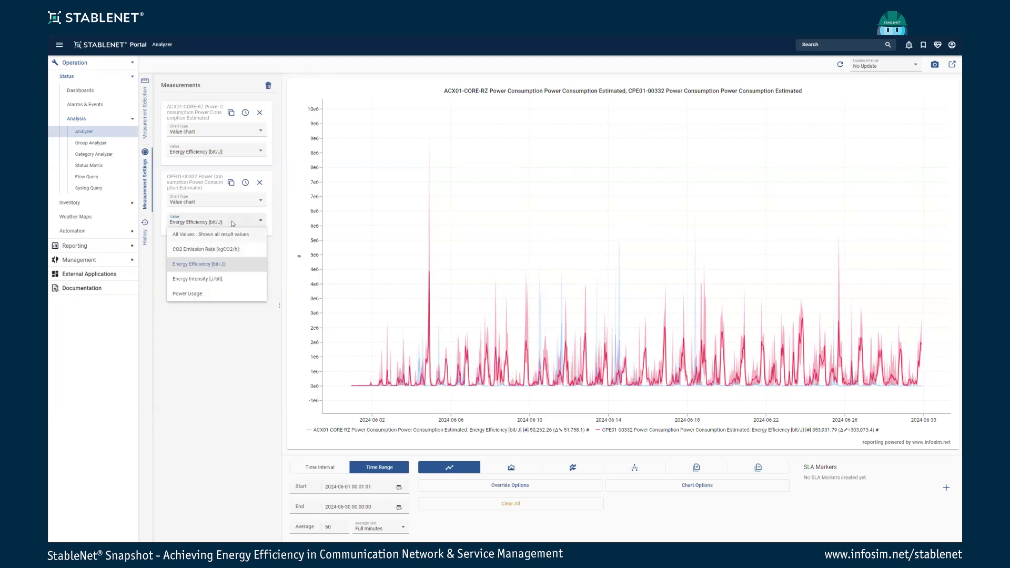
left_click(205, 249)
left_click(235, 157)
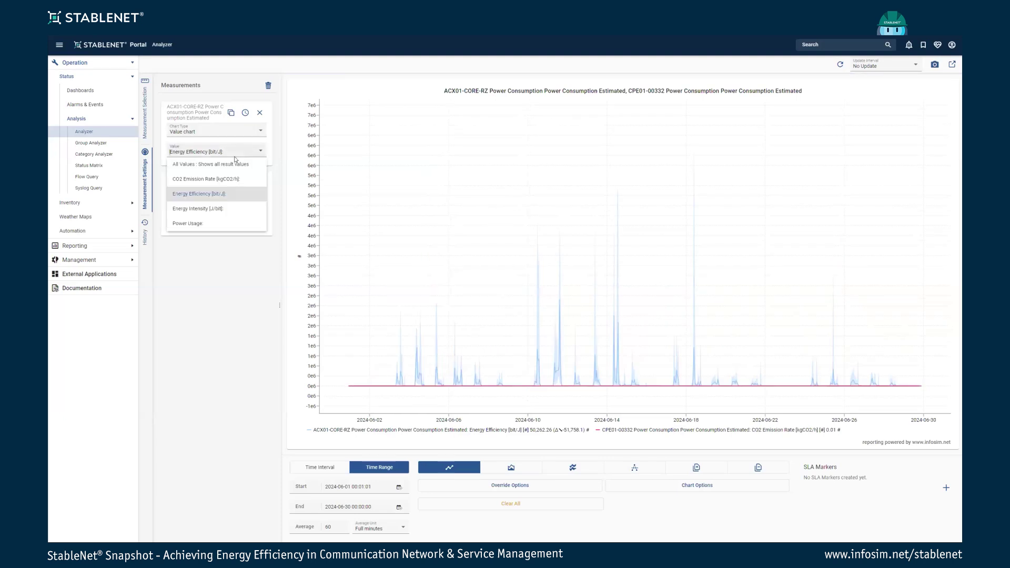
left_click(198, 180)
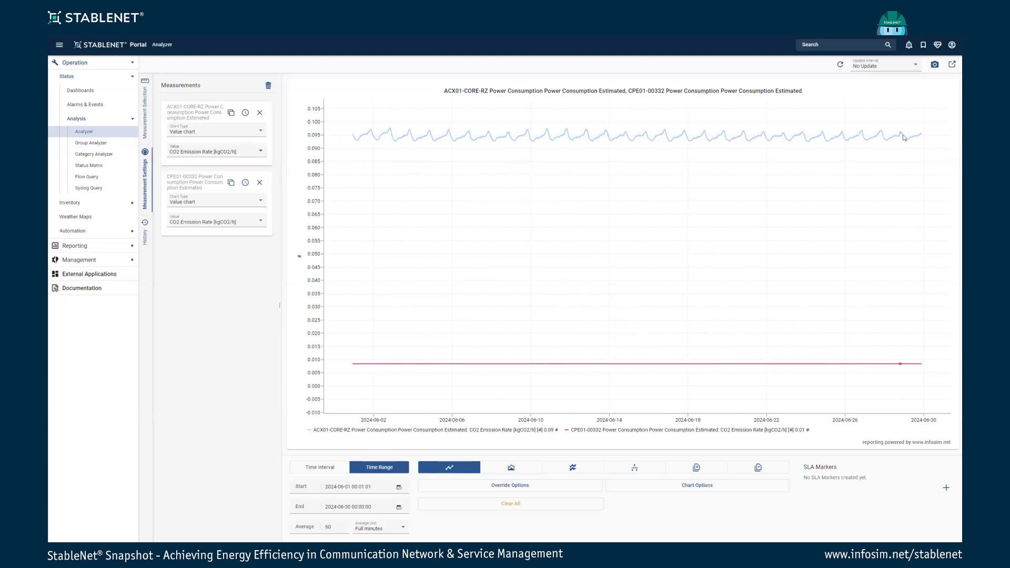
mouse_move(353, 144)
Open the weather map Linked CPE Network non-NLS (Power values, Portal) and bring the whole network diagram into view
left_click(92, 218)
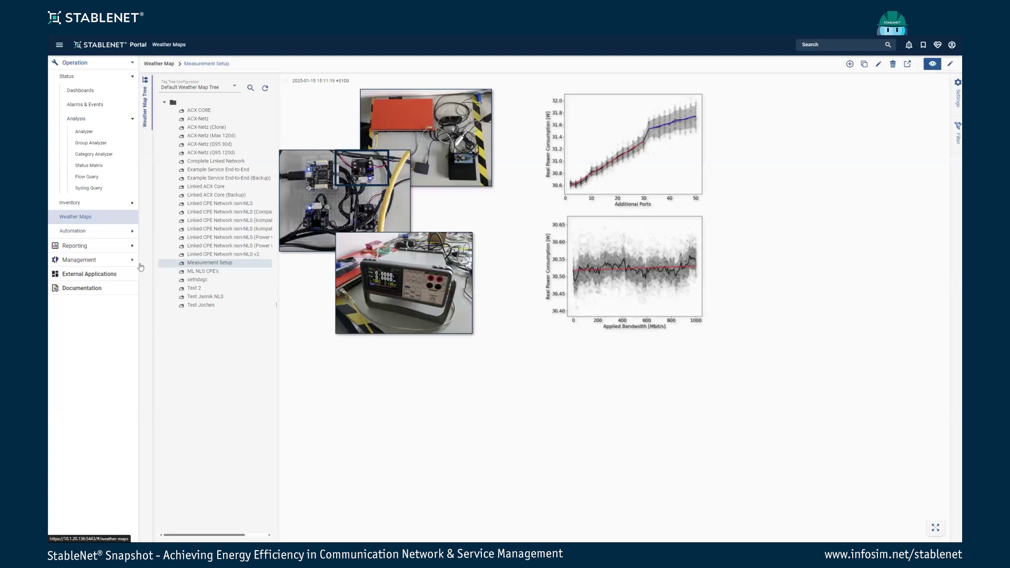
left_click(208, 246)
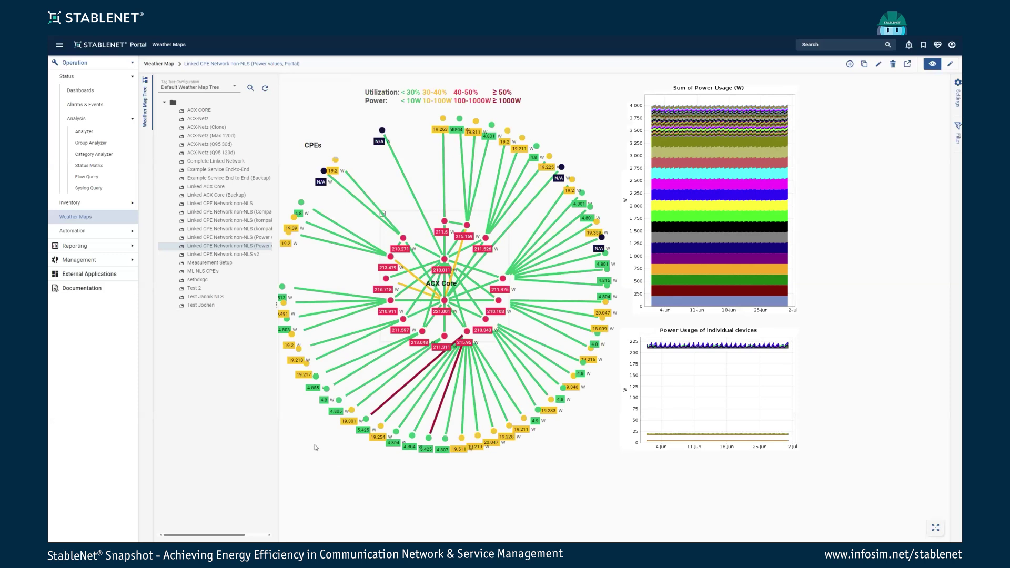
left_click_drag(313, 445, 395, 472)
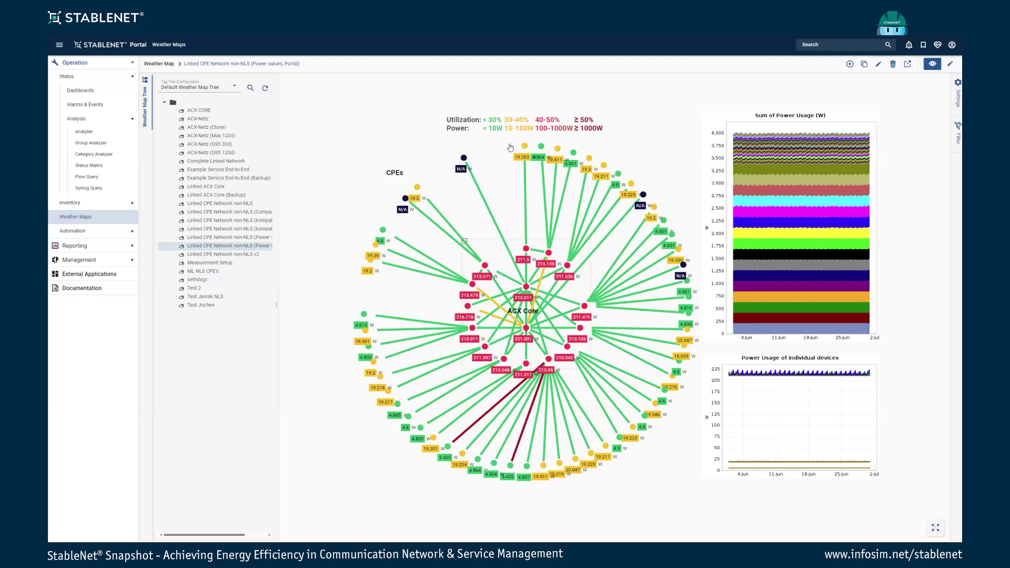
Examine the power values of the CPE and ACX Core devices and the utilization of their links in the weather map
mouse_move(526, 148)
mouse_move(526, 193)
mouse_move(472, 431)
mouse_move(520, 447)
mouse_move(549, 361)
mouse_move(463, 319)
mouse_move(463, 164)
Open the HTML report "Einblicke in das Netz und ausgewählte Analysen" with object ID 19489 from the list of available reports
left_click(99, 246)
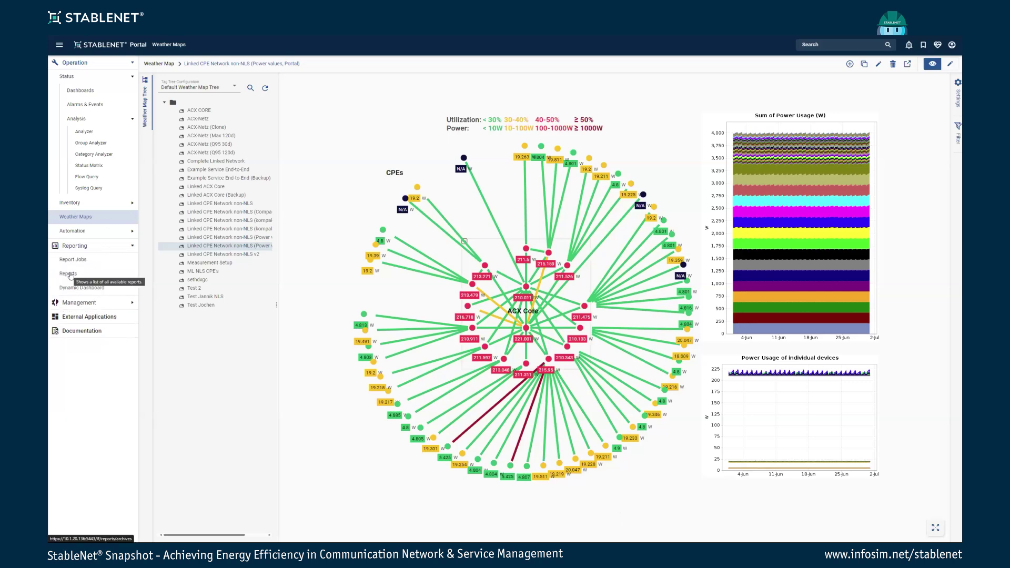
left_click(70, 274)
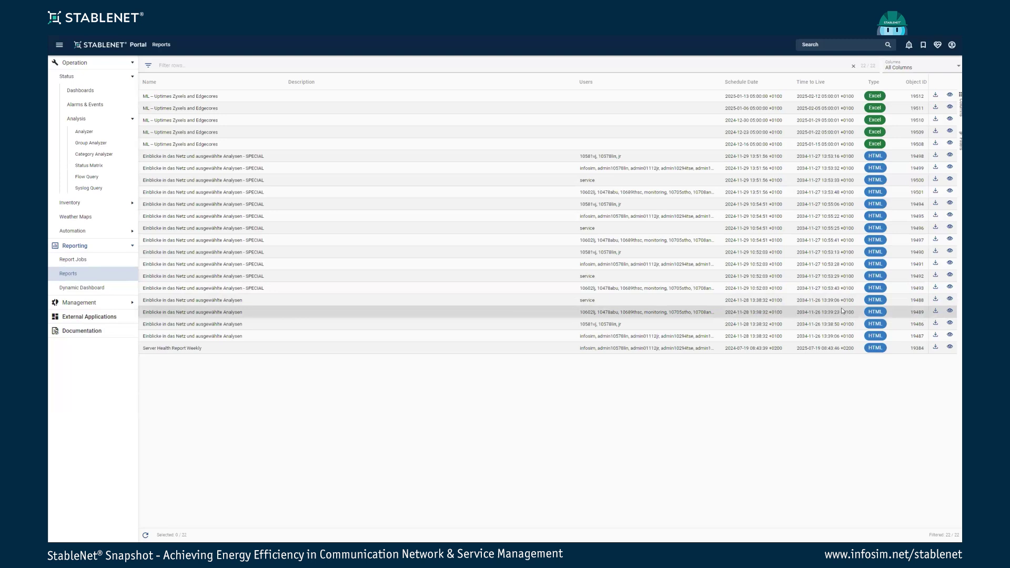
left_click(950, 313)
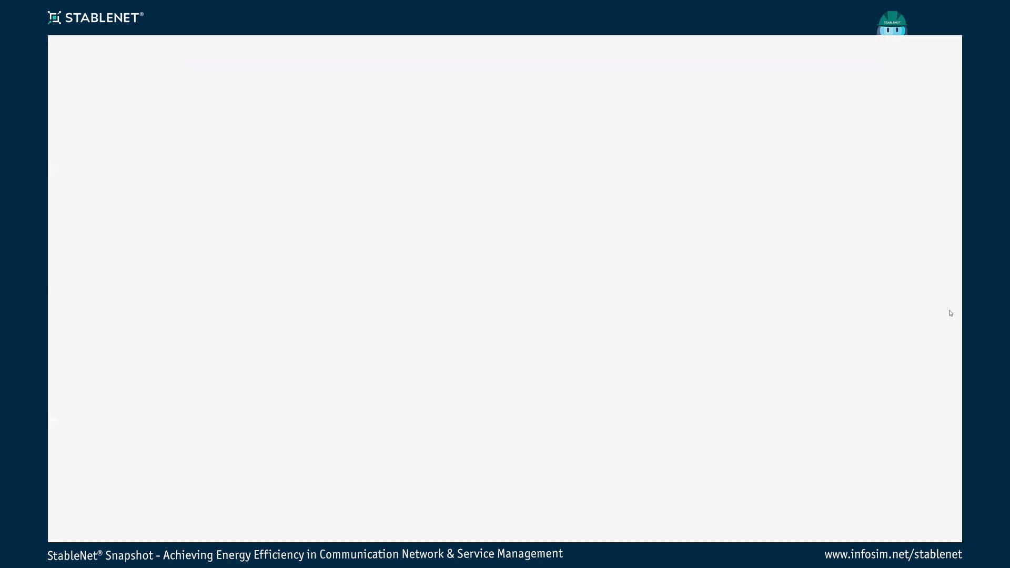